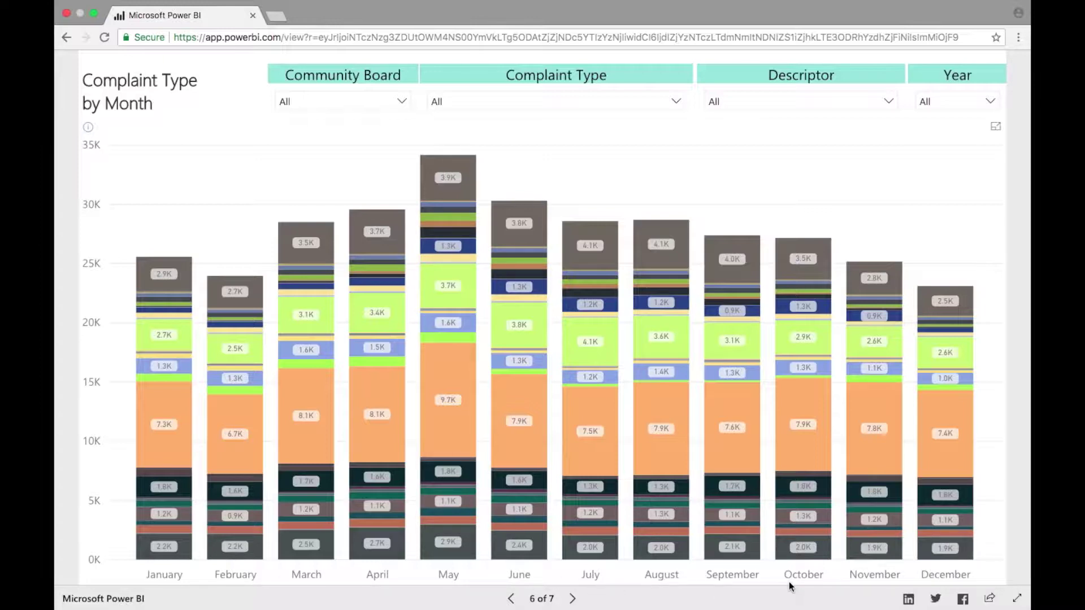
Try filtering the chart to the years 2010 and 2011, and restore the Year filter to all years.
click(941, 99)
click(941, 133)
click(928, 147)
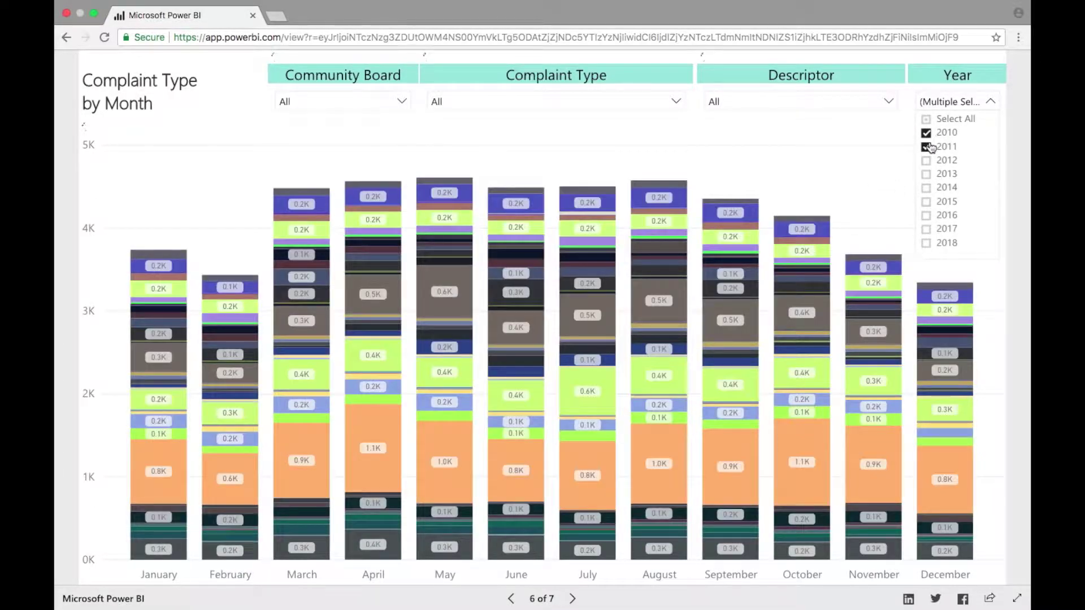
click(927, 120)
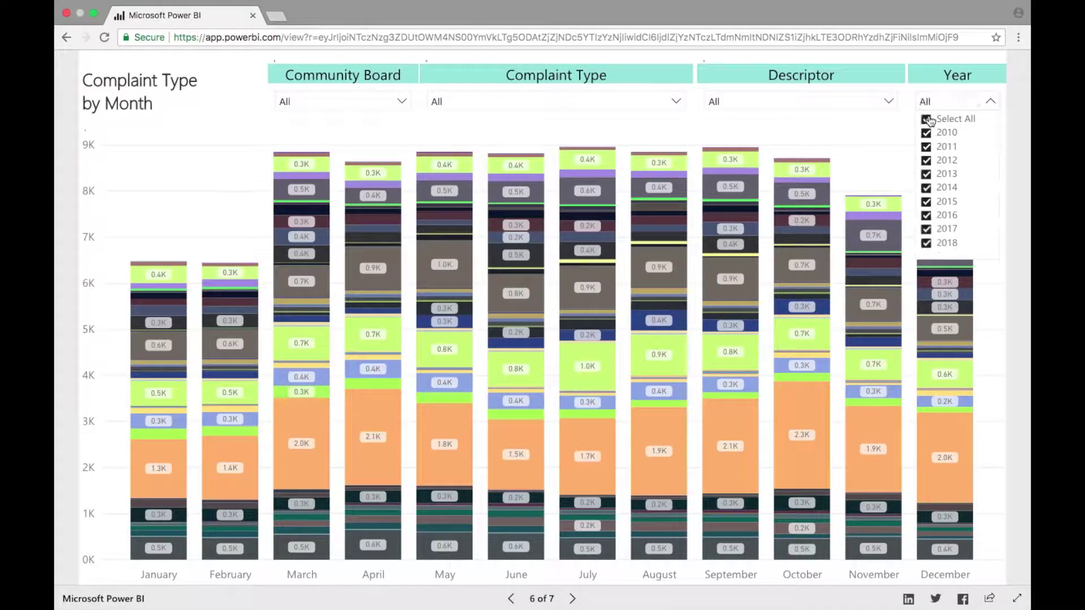
click(928, 119)
click(828, 127)
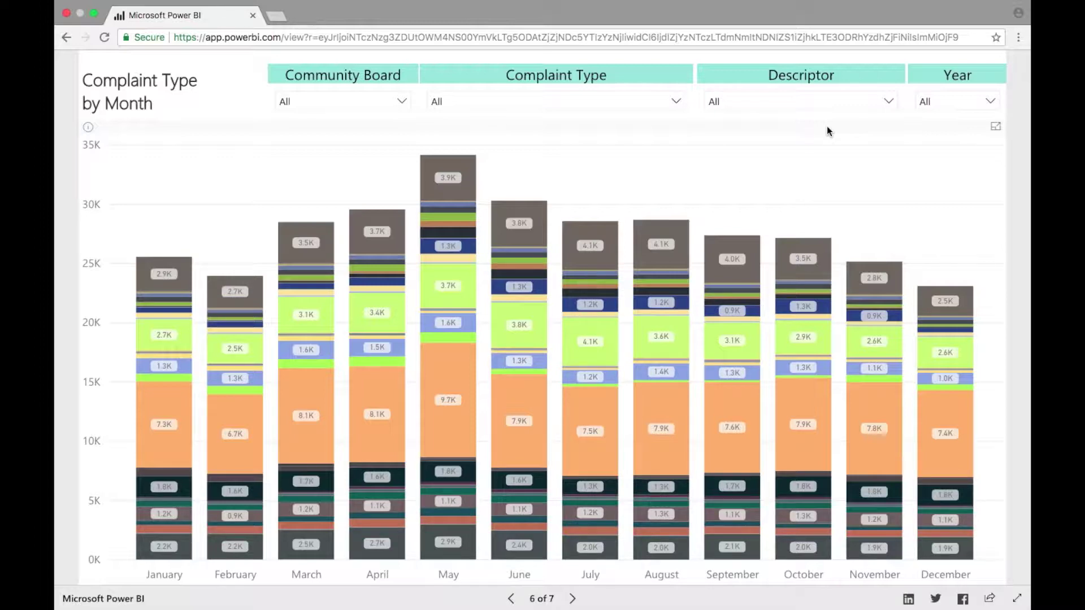
Filter the complaint chart to the 02 MANHATTAN community board.
click(400, 98)
click(384, 146)
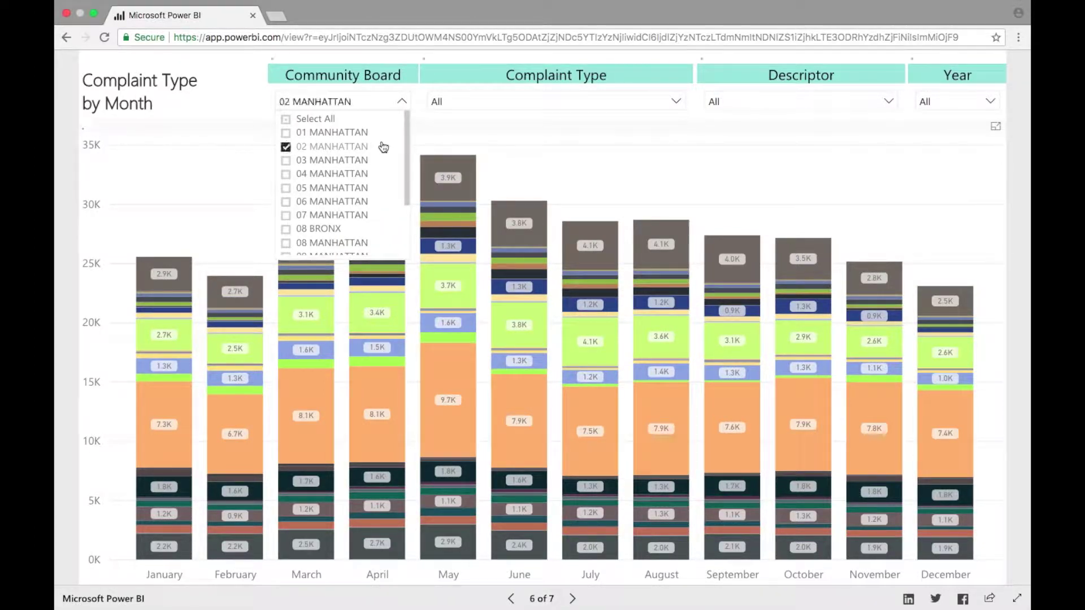
click(529, 146)
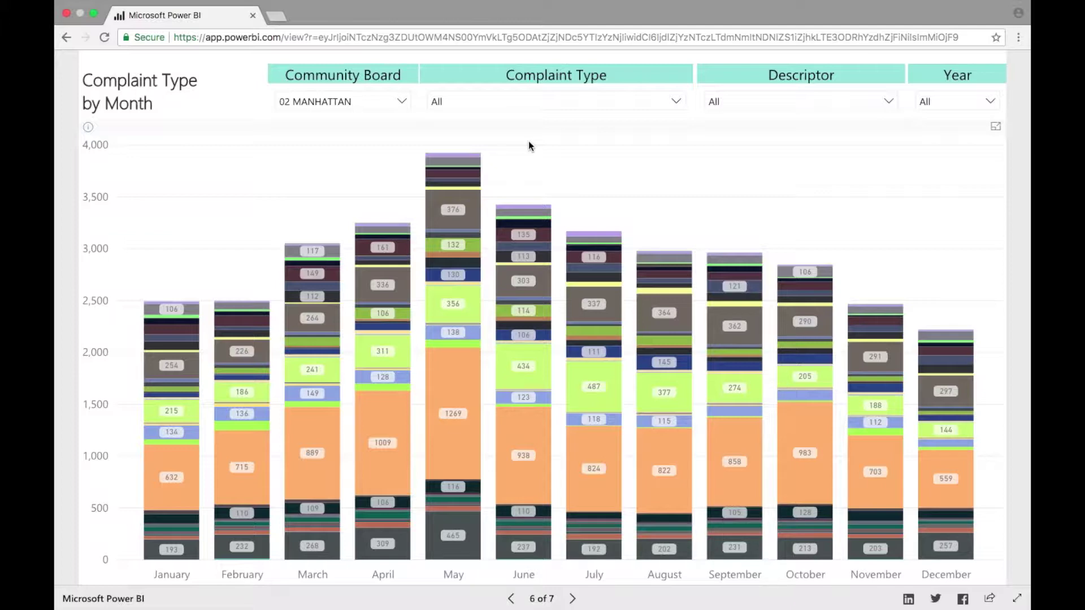
Limit the Complaint Type filter to Air Quality, Asbestos and Dirty Conditions.
click(602, 100)
click(496, 215)
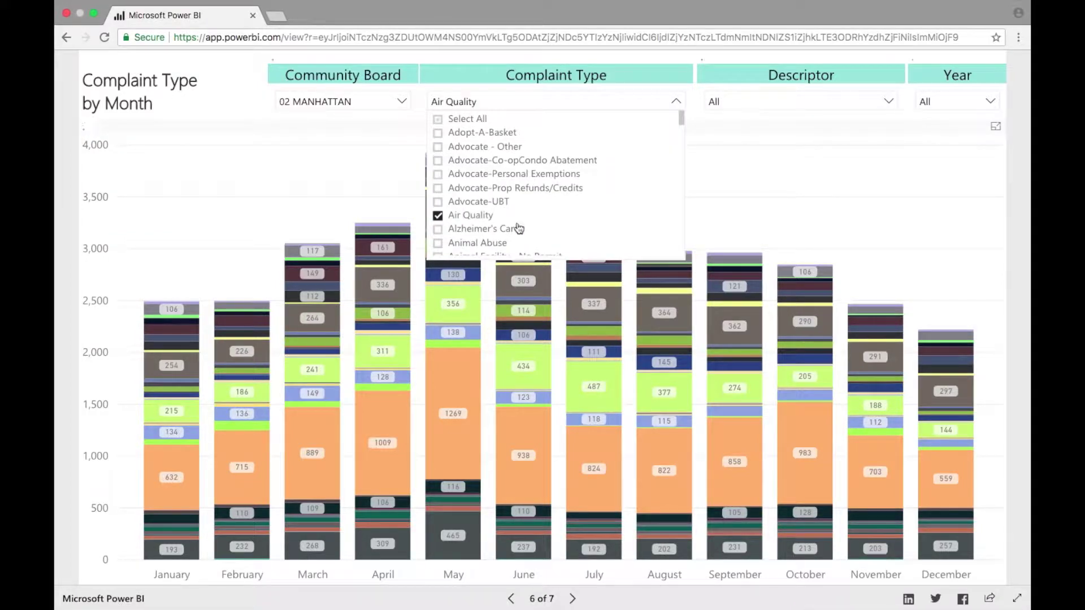
scroll(531, 237, down, 2)
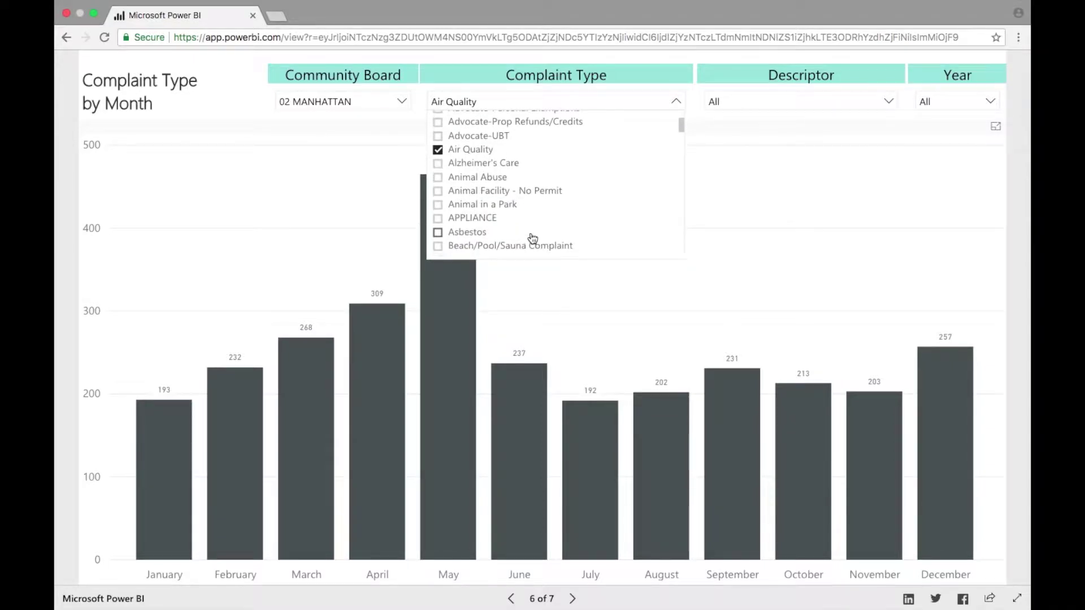
click(502, 236)
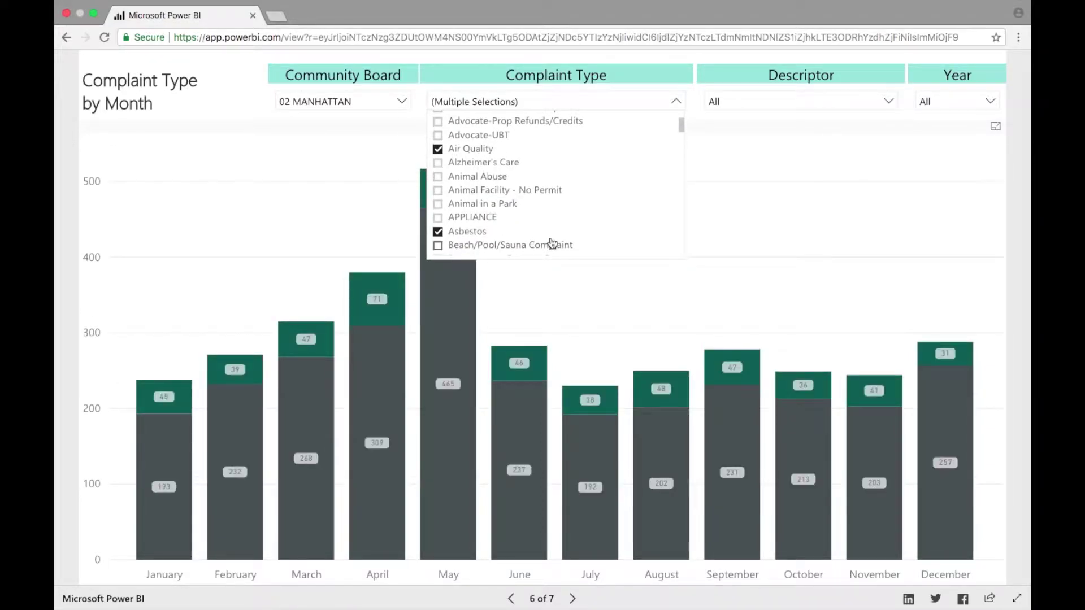
scroll(552, 245, down, 3)
scroll(552, 244, down, 10)
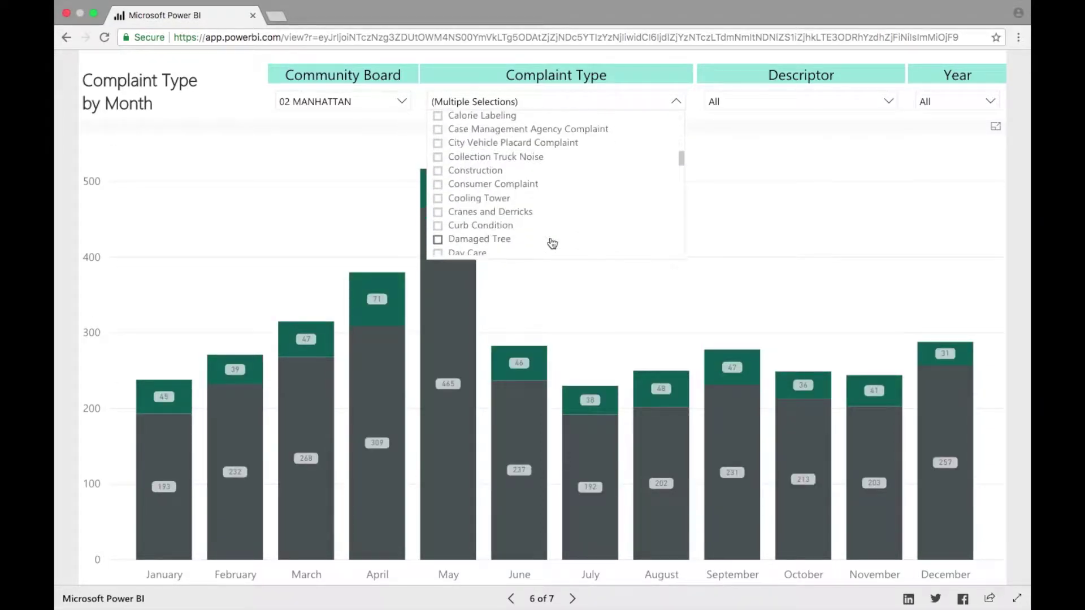
scroll(552, 244, down, 1)
scroll(521, 235, down, 1)
click(508, 226)
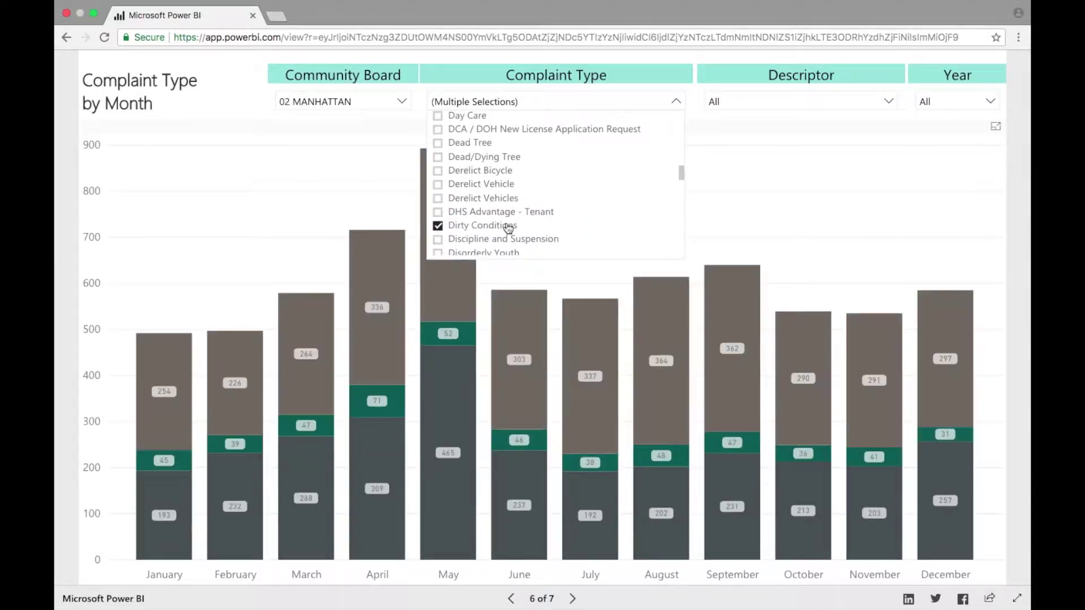
Add Mold and Rodent to the selected complaint types.
scroll(536, 223, down, 1)
scroll(536, 223, down, 8)
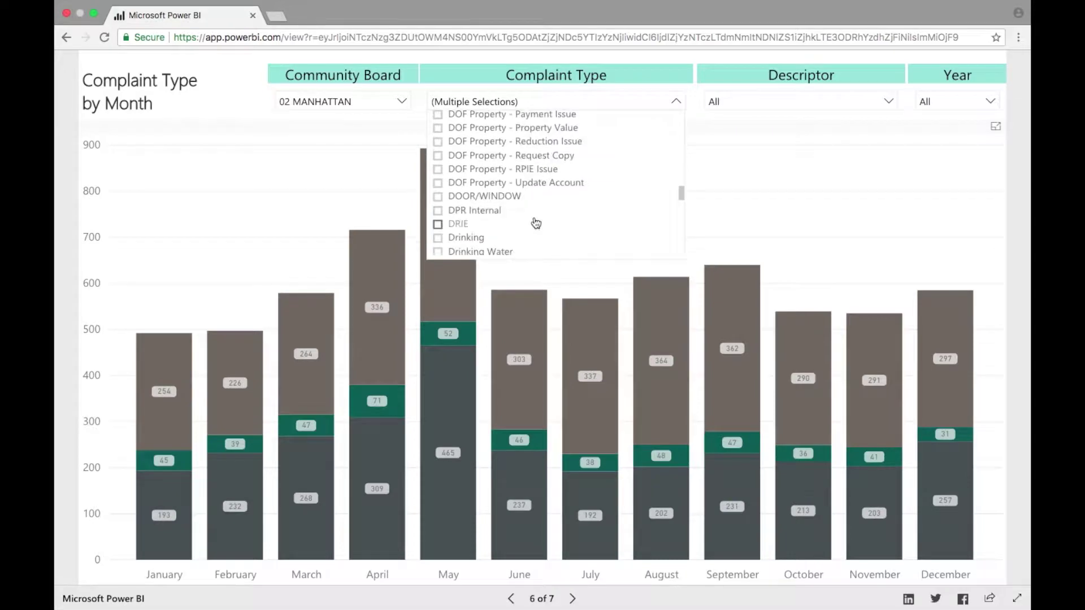
scroll(536, 223, down, 7)
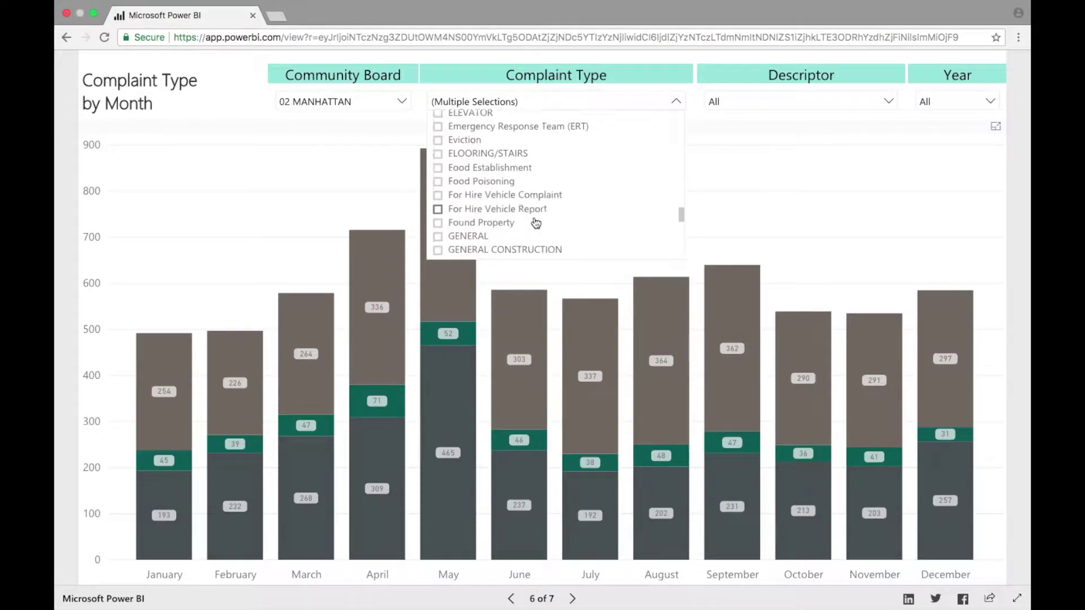
scroll(535, 224, down, 8)
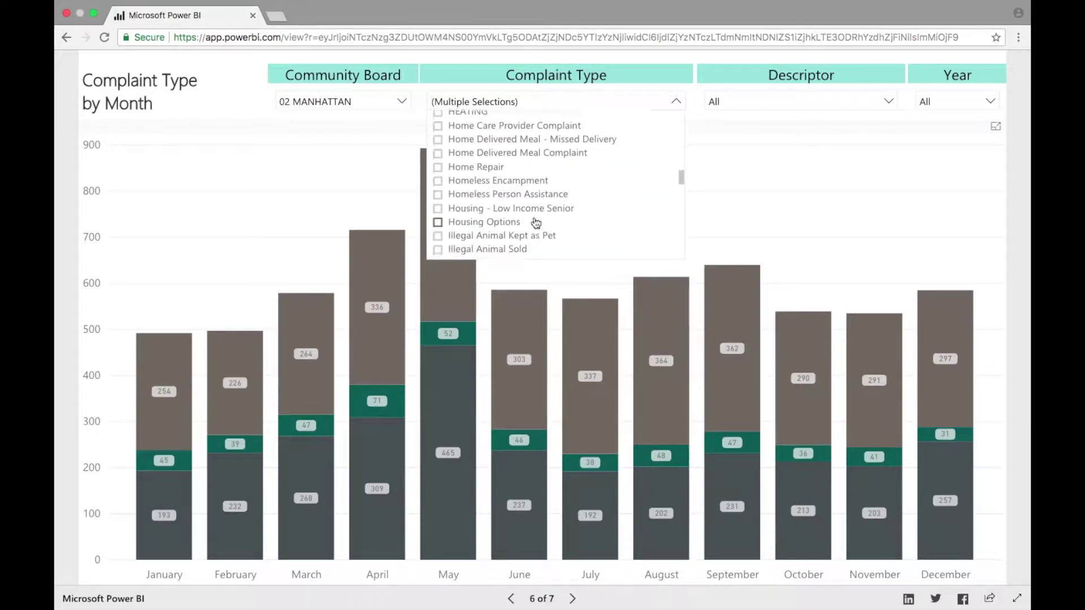
scroll(535, 223, down, 5)
click(508, 207)
scroll(520, 217, down, 8)
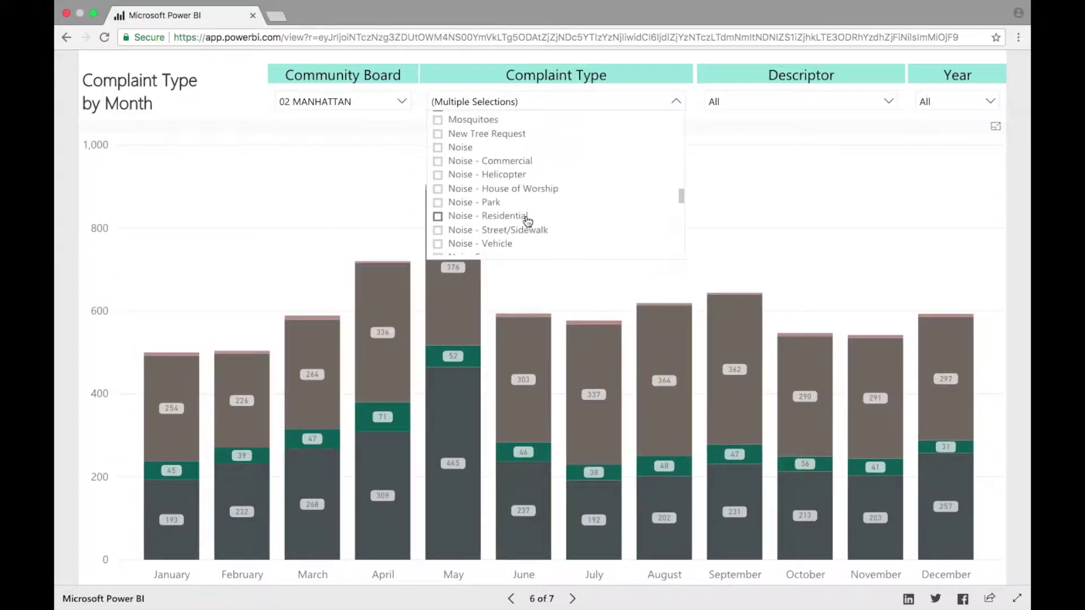
scroll(528, 221, down, 5)
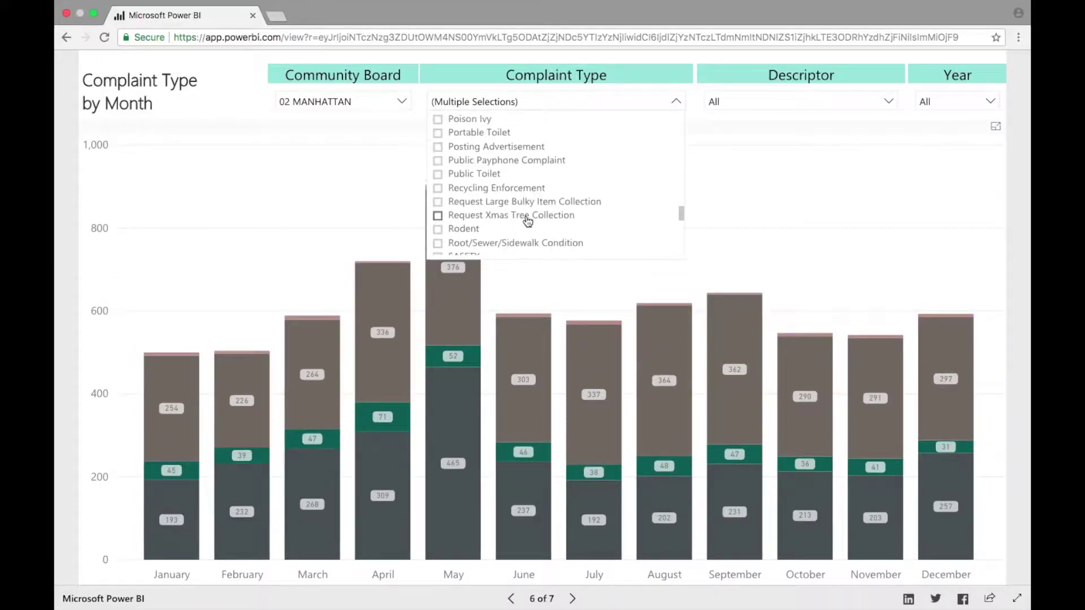
scroll(527, 221, down, 1)
scroll(528, 221, up, 4)
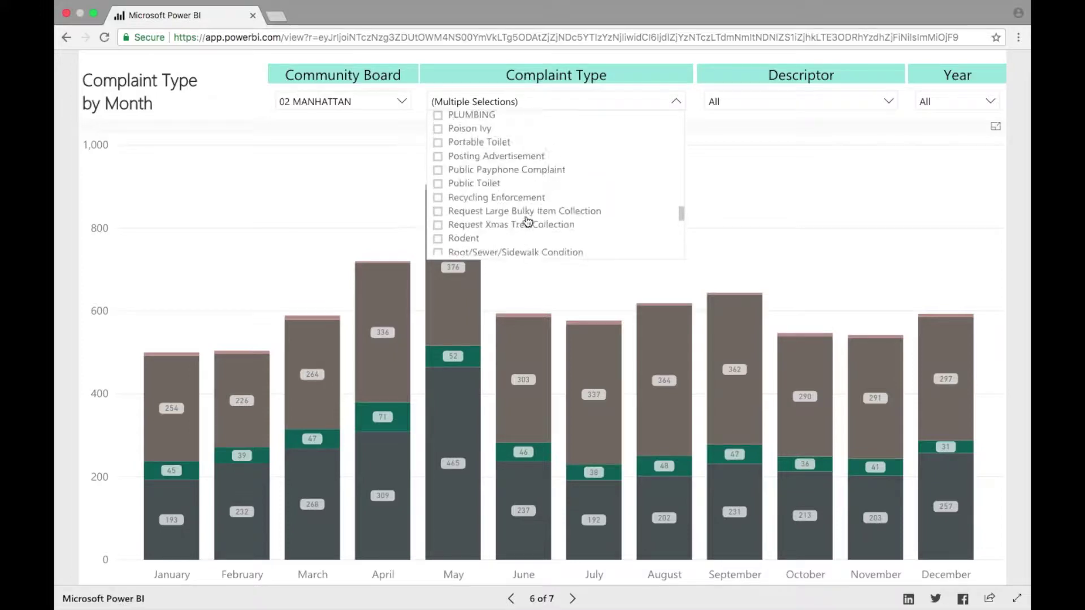
scroll(528, 221, down, 4)
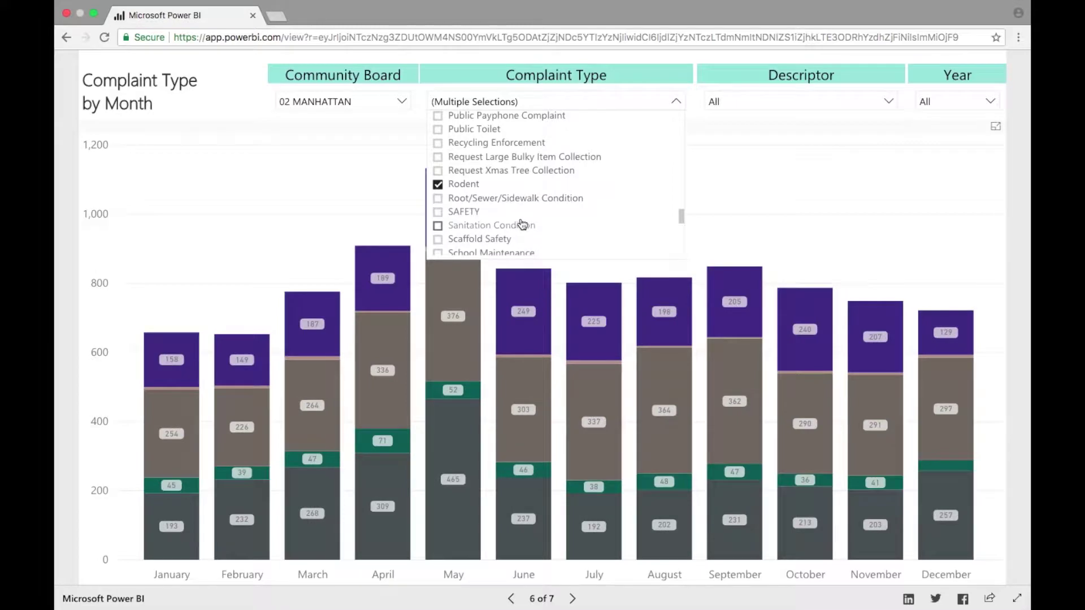
Add UNSANITARY CONDITION to the complaint type selection and close the filter list.
scroll(523, 225, down, 15)
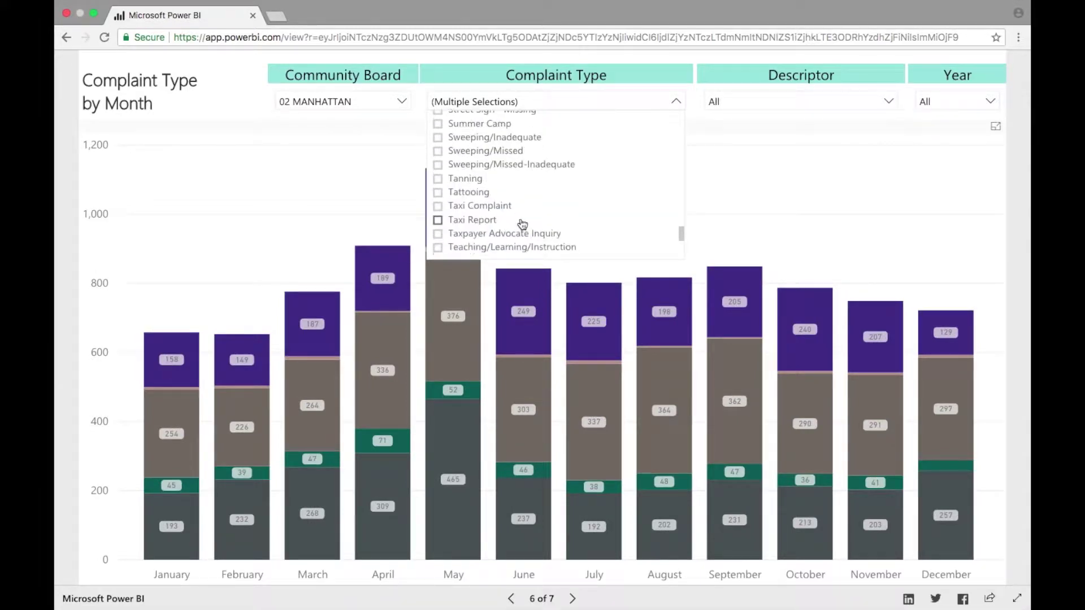
scroll(523, 224, down, 3)
click(523, 203)
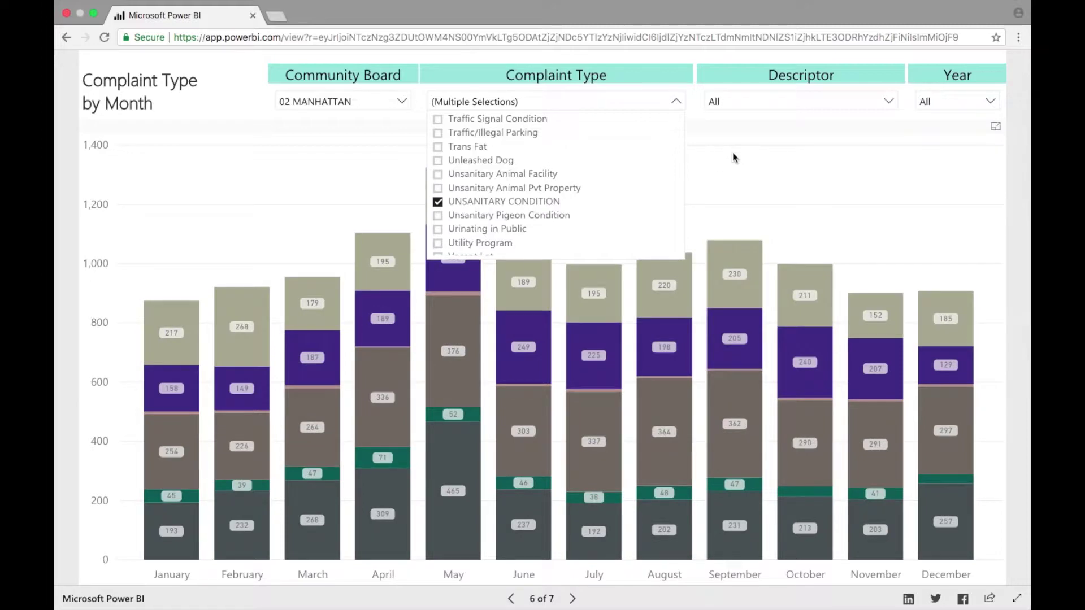
click(737, 148)
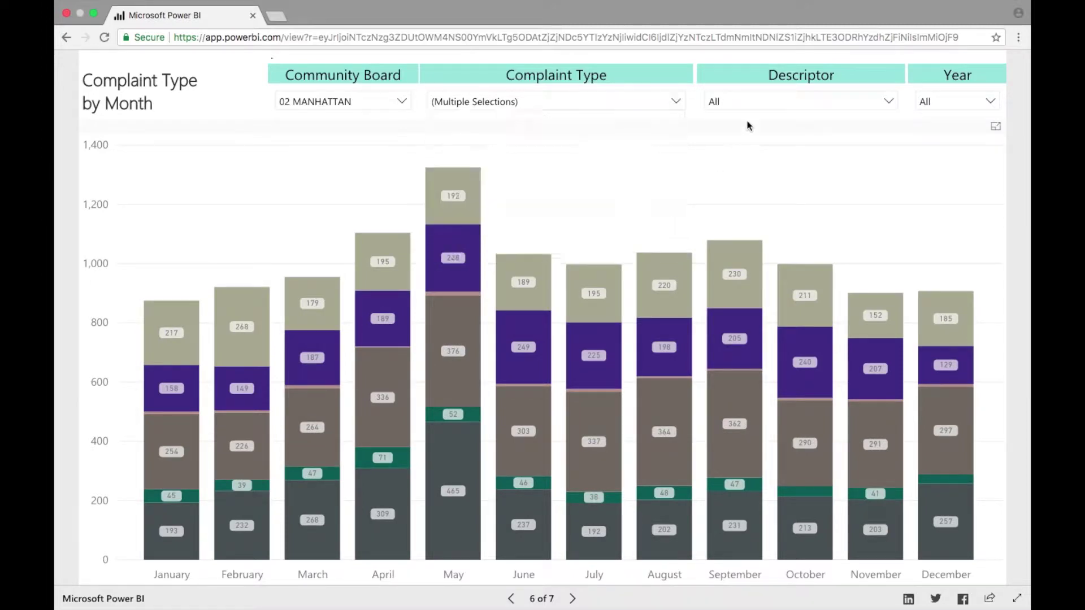
Check the Descriptor filter's choices without changing them and inspect the complaint segments of the May bar.
click(758, 102)
click(680, 121)
mouse_move(442, 206)
mouse_move(454, 452)
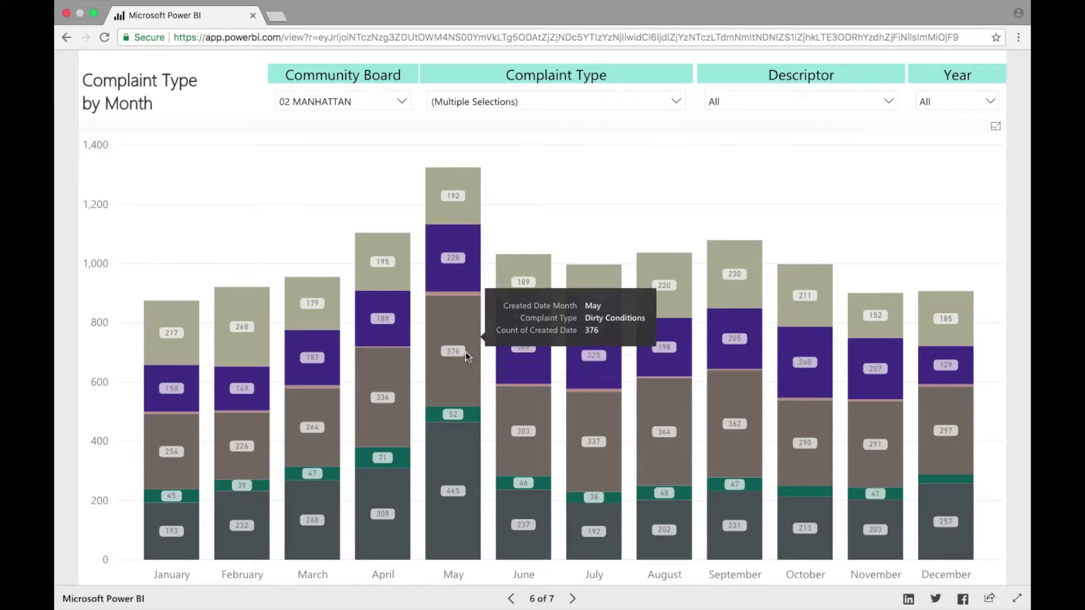
Select the Air Quality segment of the May bar and show the chart's underlying data table.
click(470, 460)
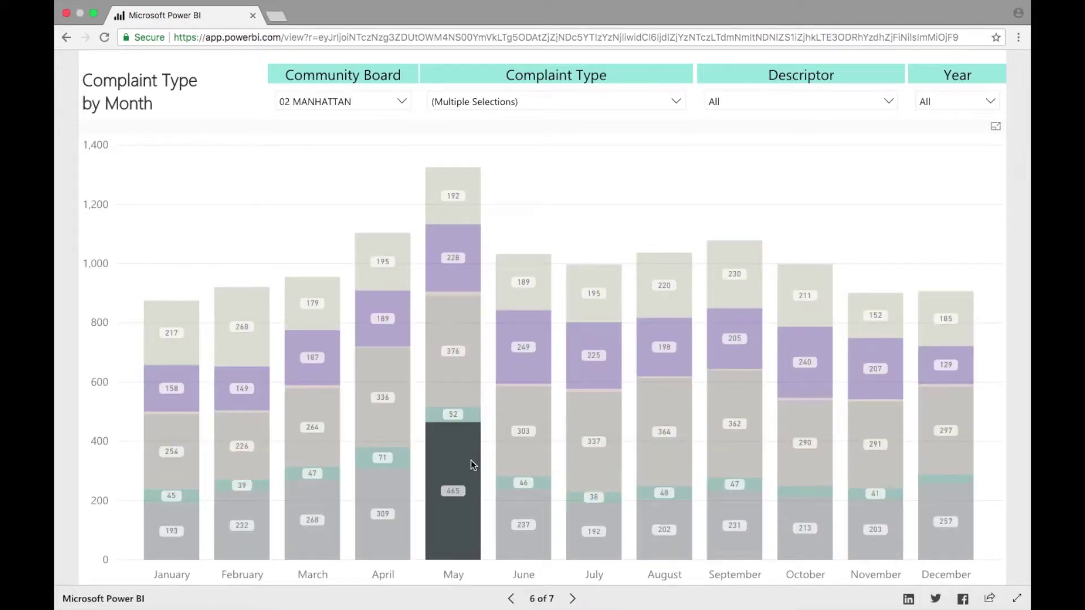
right_click(470, 460)
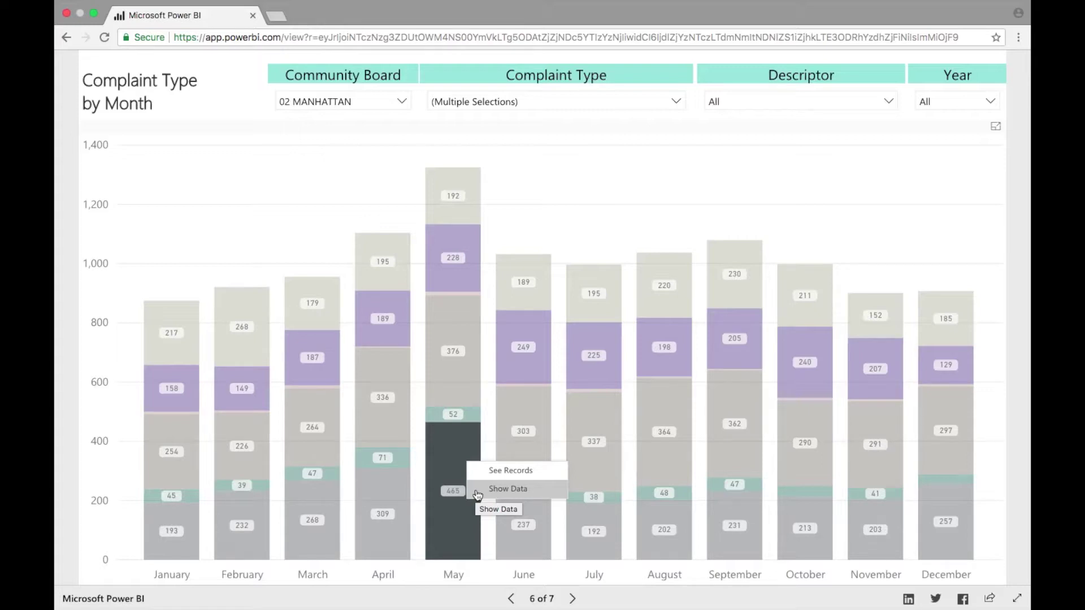
click(507, 489)
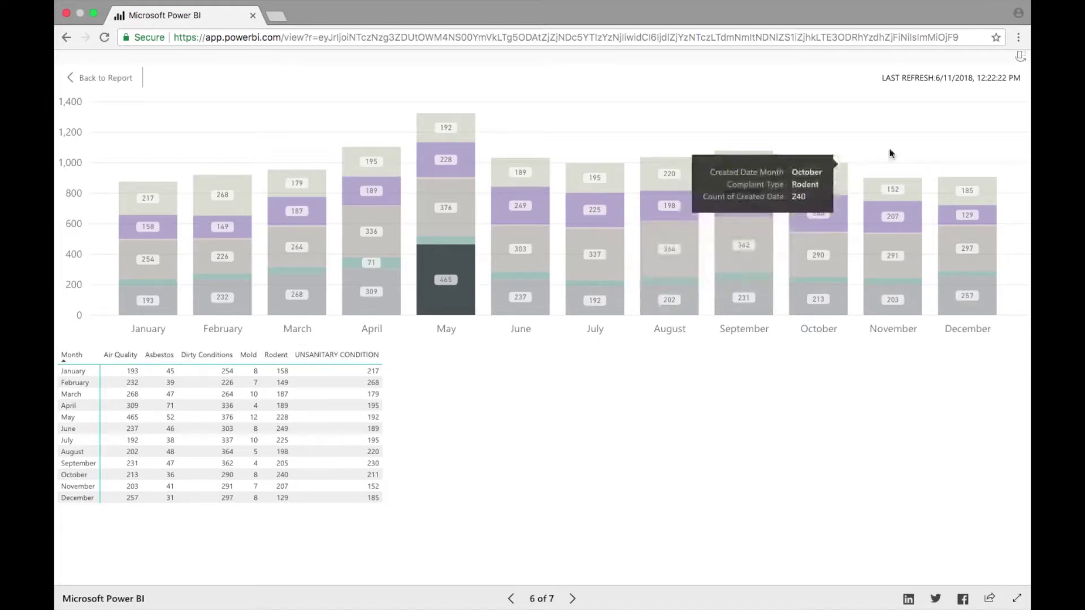
Compare the vertical and horizontal layouts of the chart and data table, and return to the report.
click(1020, 62)
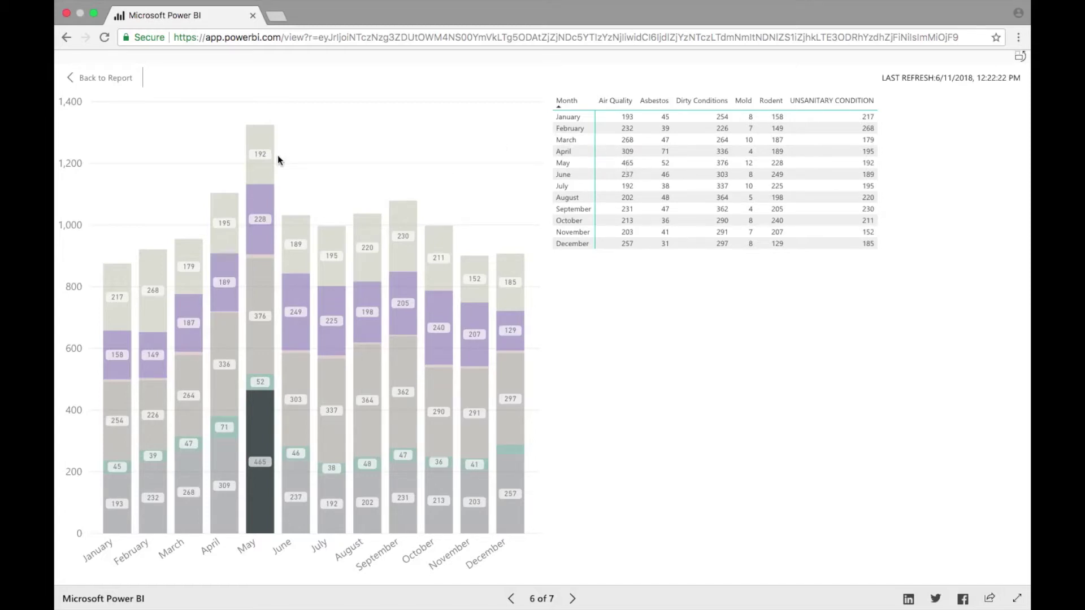
click(1021, 59)
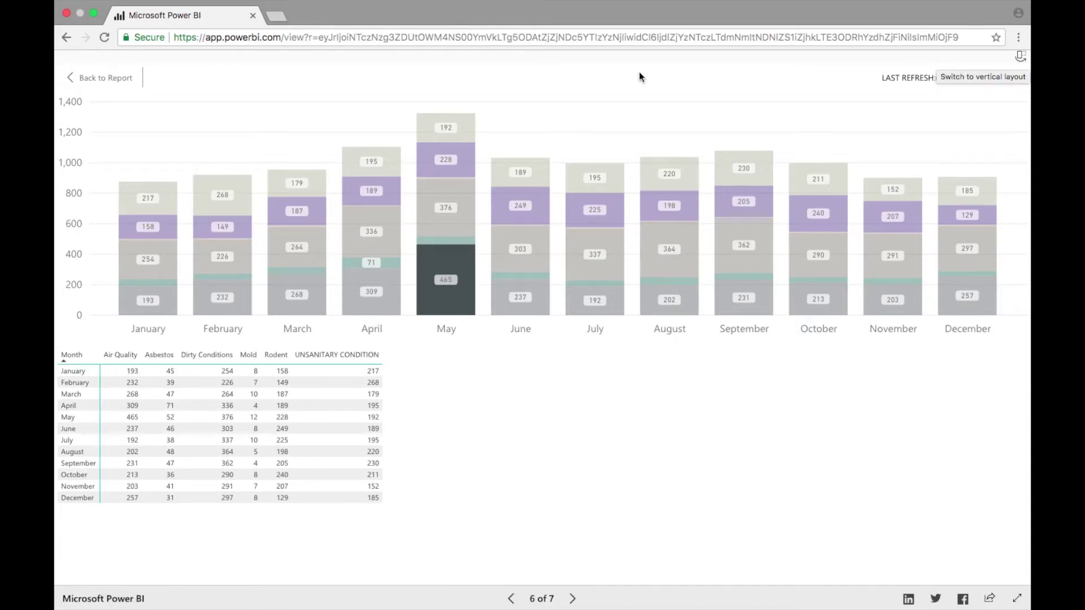
click(107, 78)
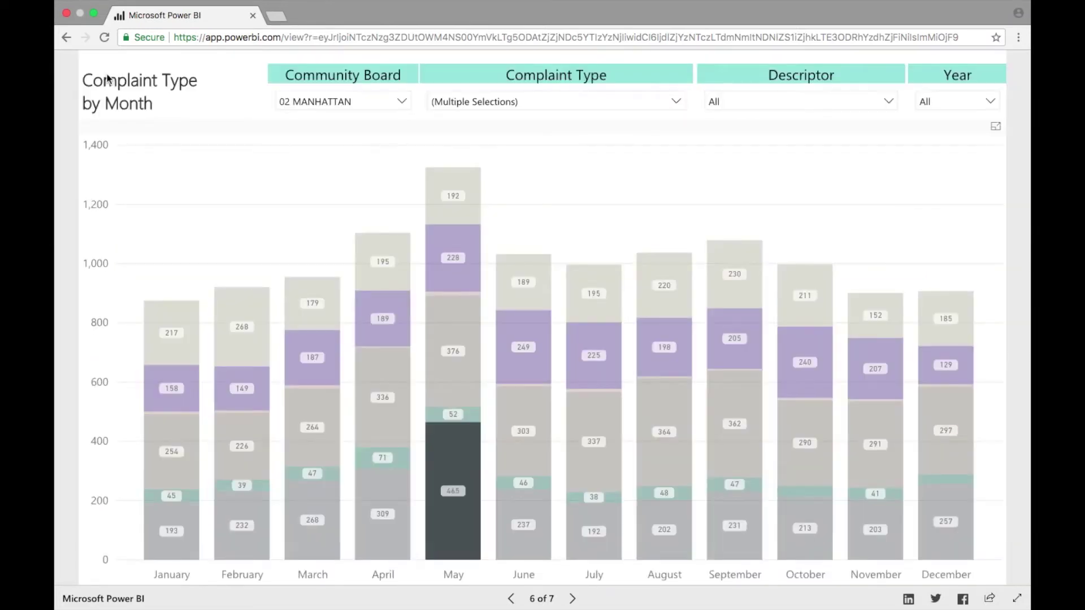
See the individual records behind May's Air Quality segment, examine their address, resolution and status columns, and return to the report.
right_click(456, 442)
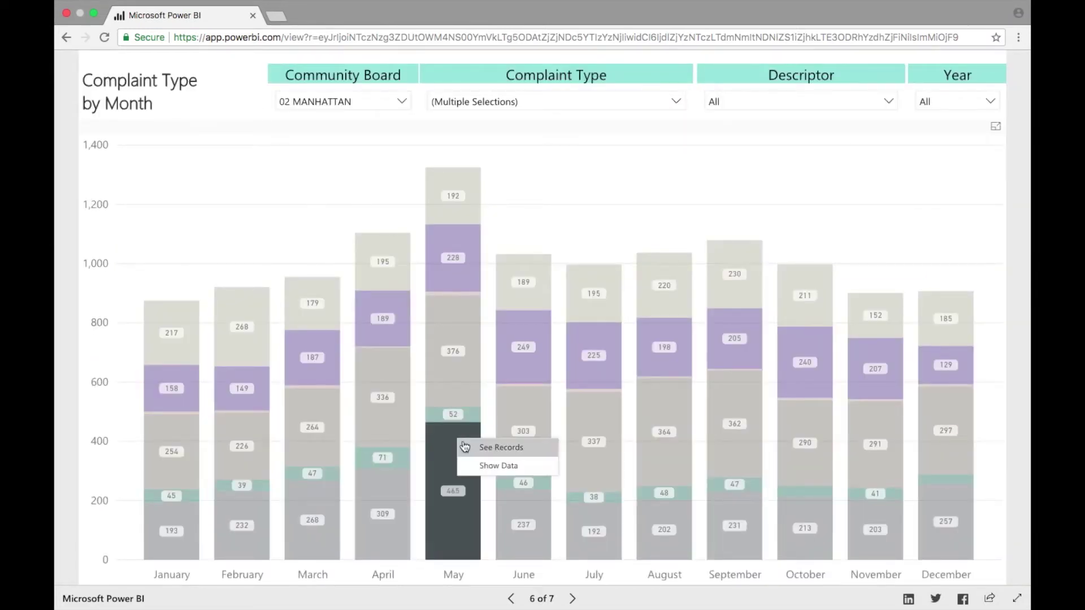
click(467, 446)
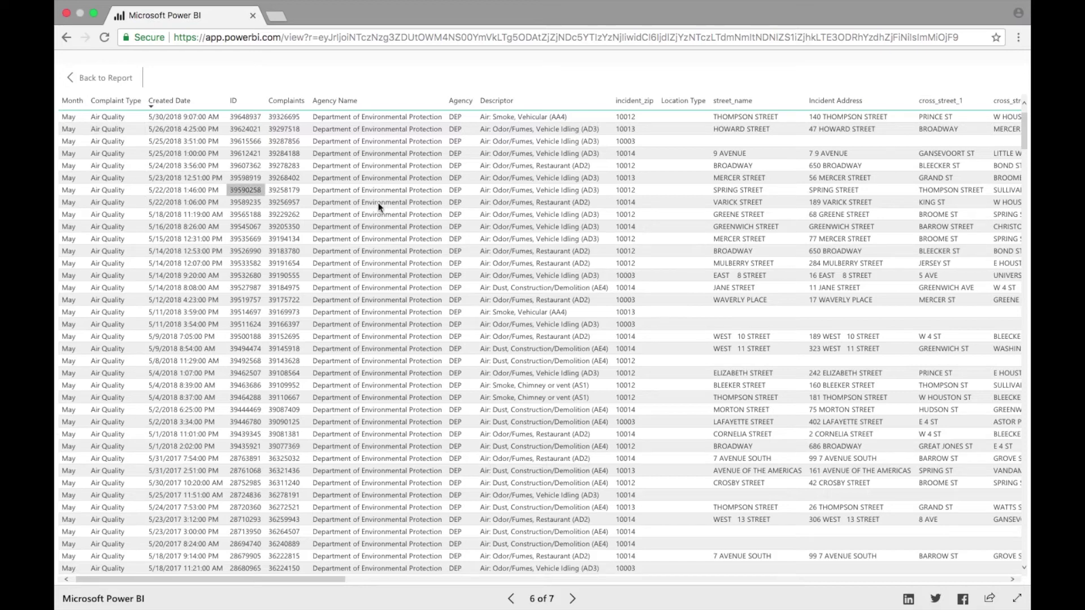
scroll(463, 242, right, 5)
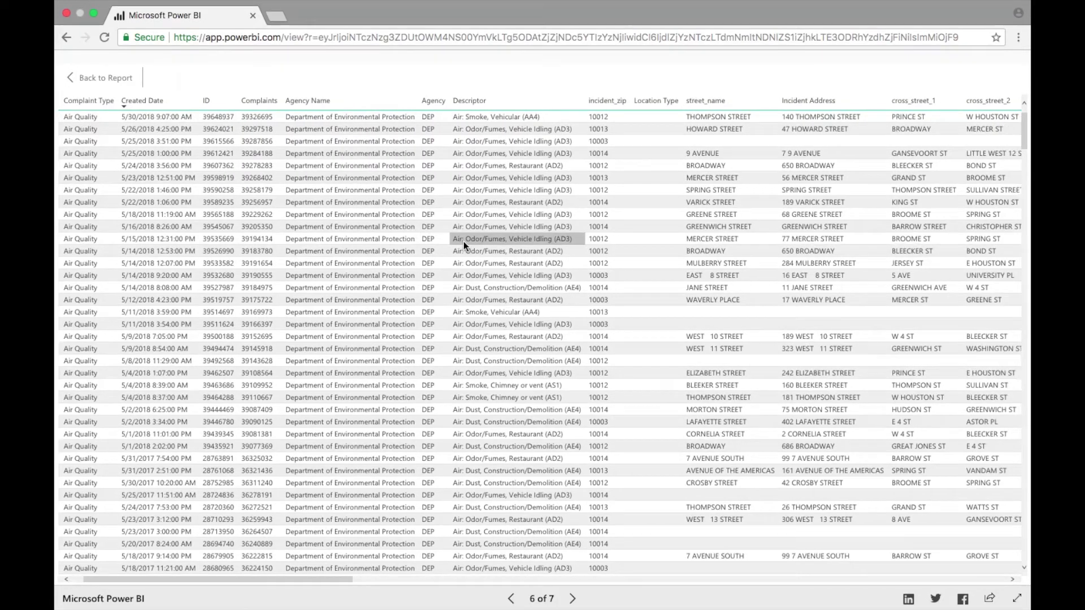
scroll(464, 242, right, 7)
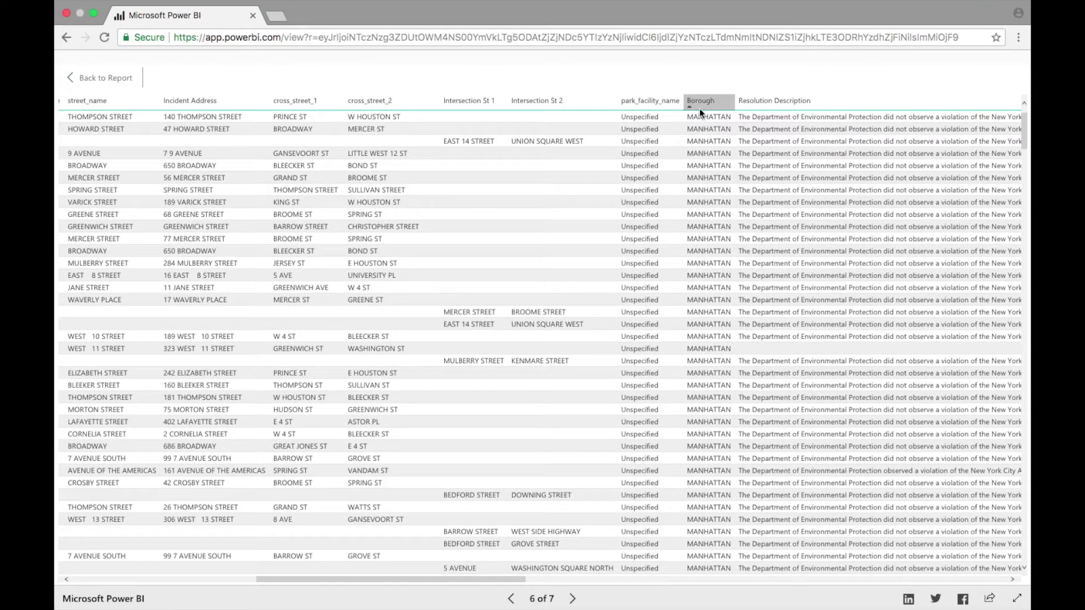
scroll(700, 101, right, 5)
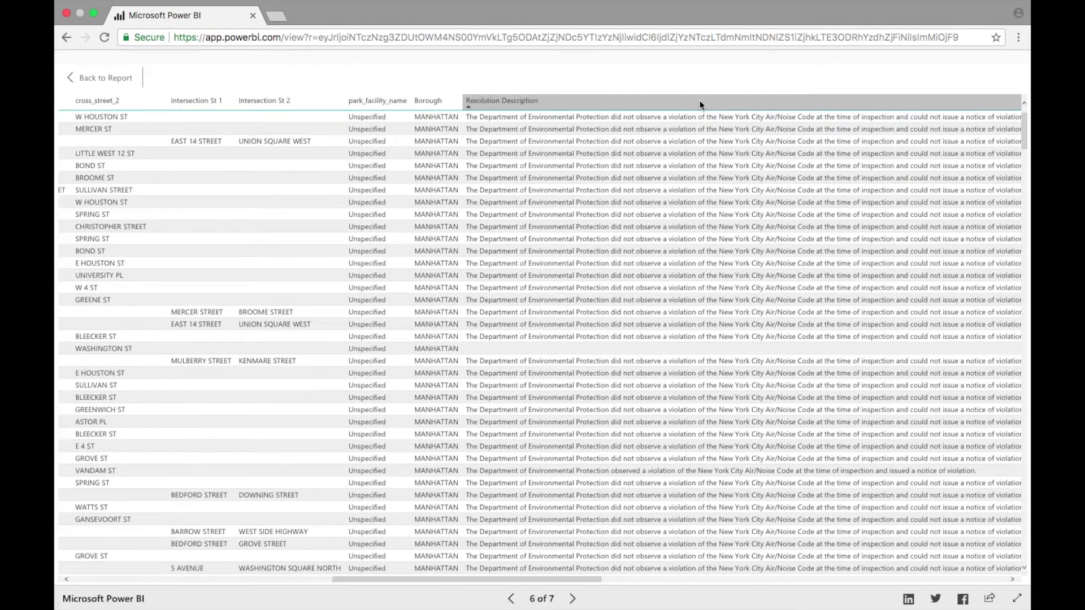
scroll(700, 100, right, 6)
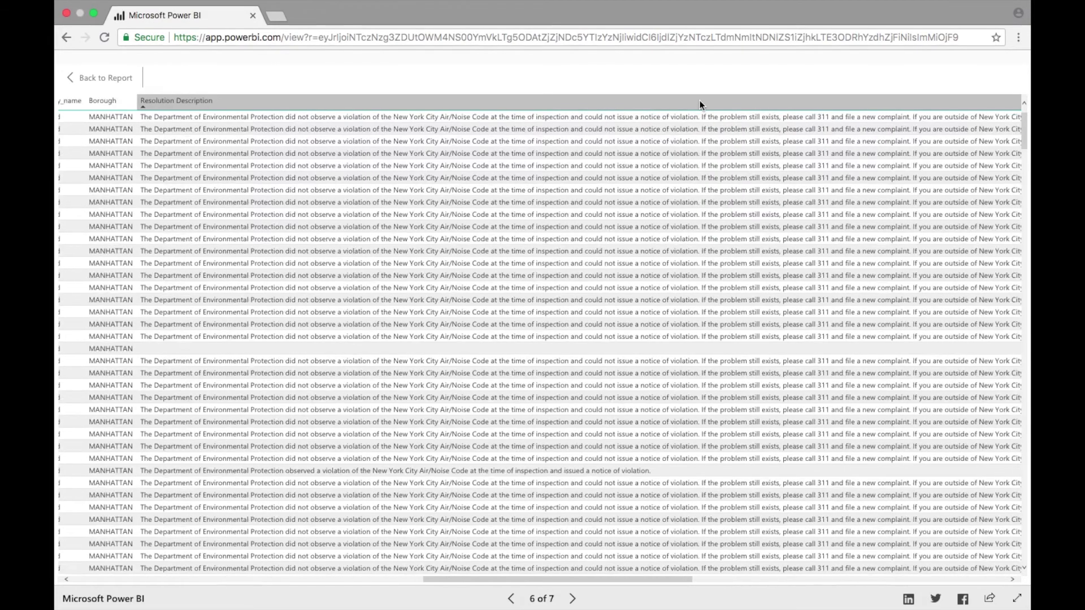
scroll(699, 100, right, 9)
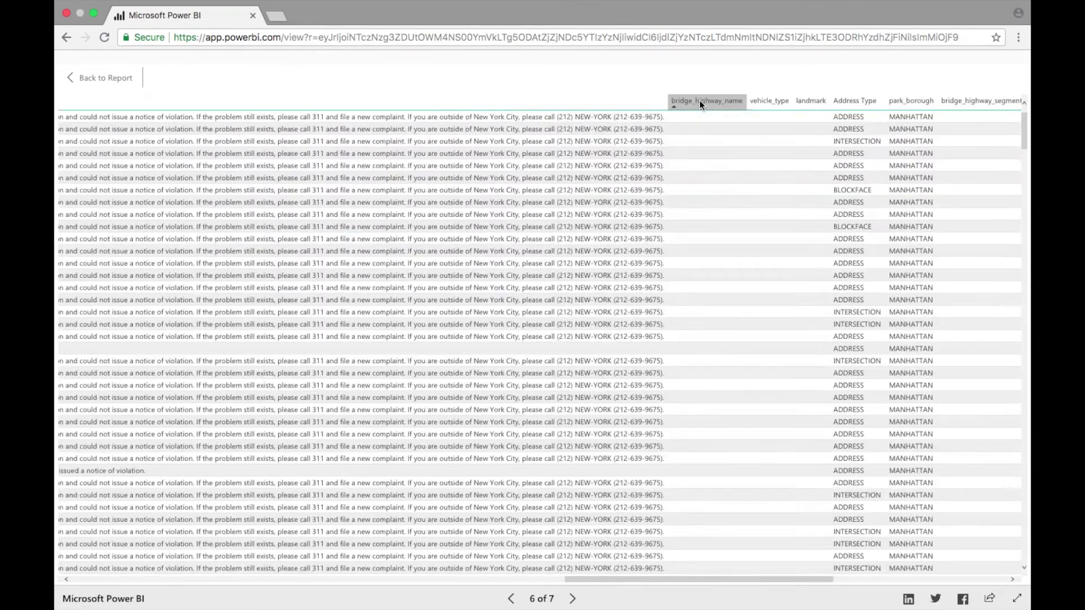
scroll(700, 100, right, 11)
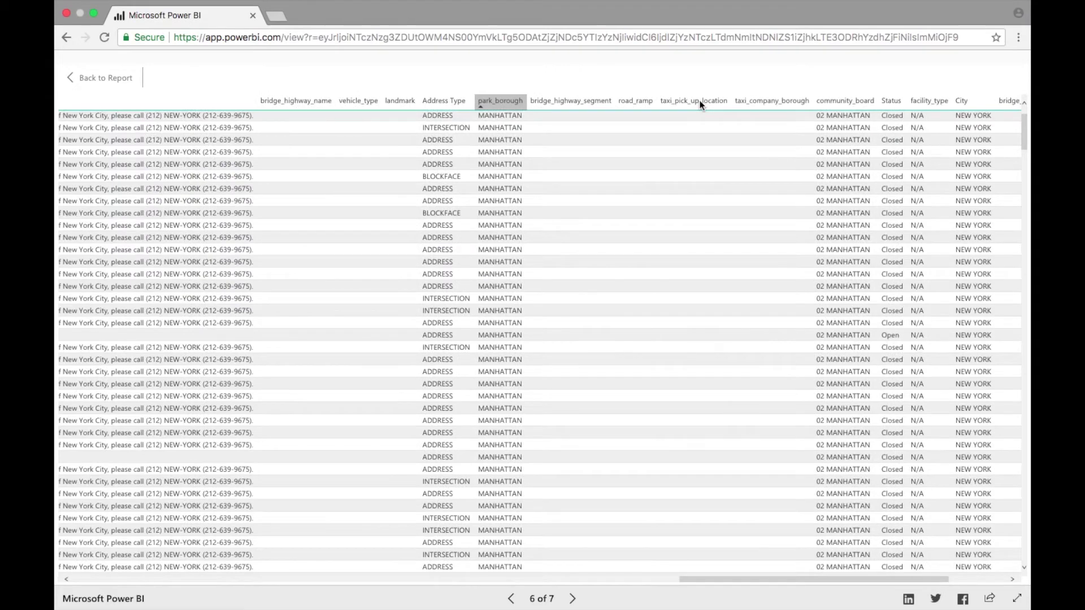
scroll(699, 100, left, 10)
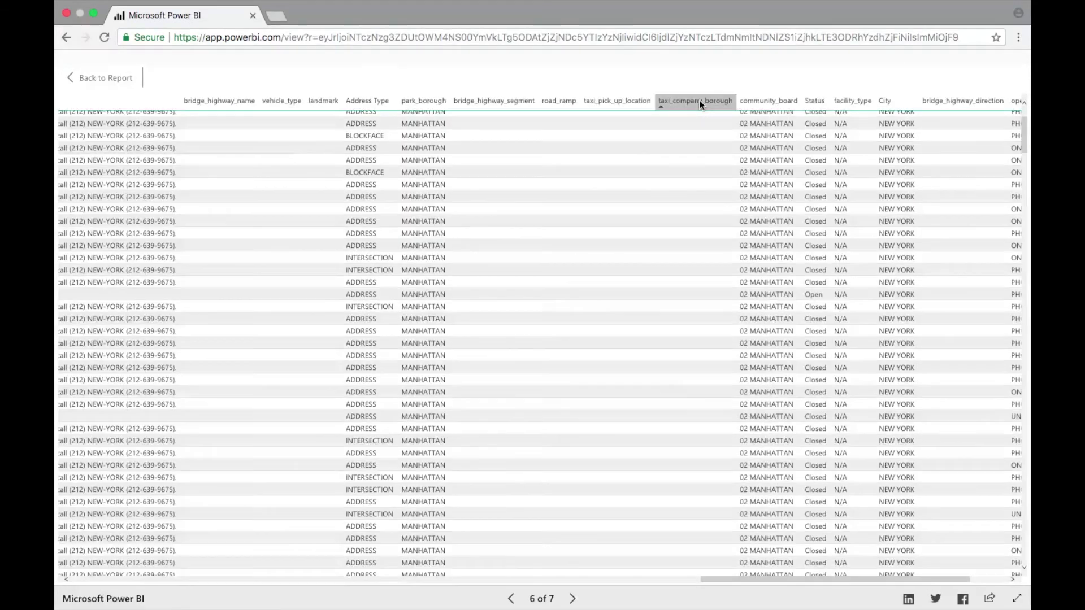
scroll(700, 101, left, 6)
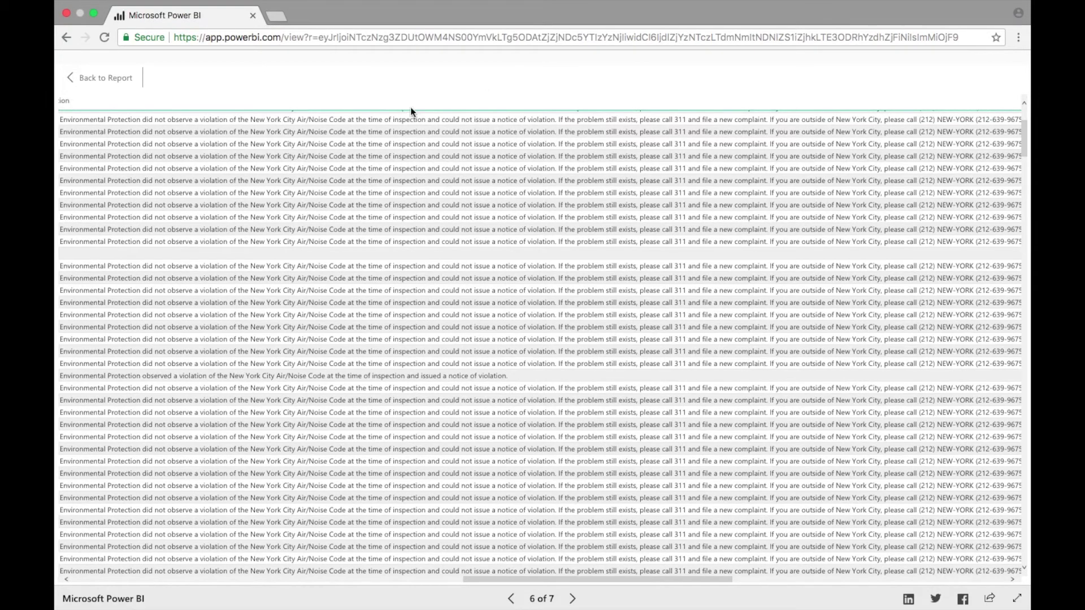
click(116, 82)
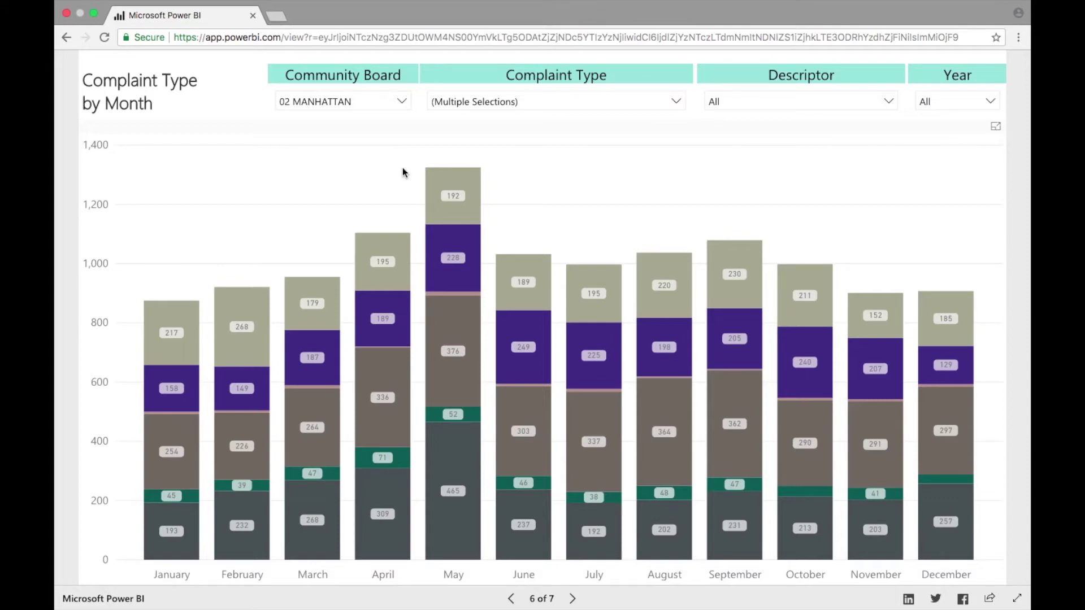
Open the list of report pages.
click(555, 600)
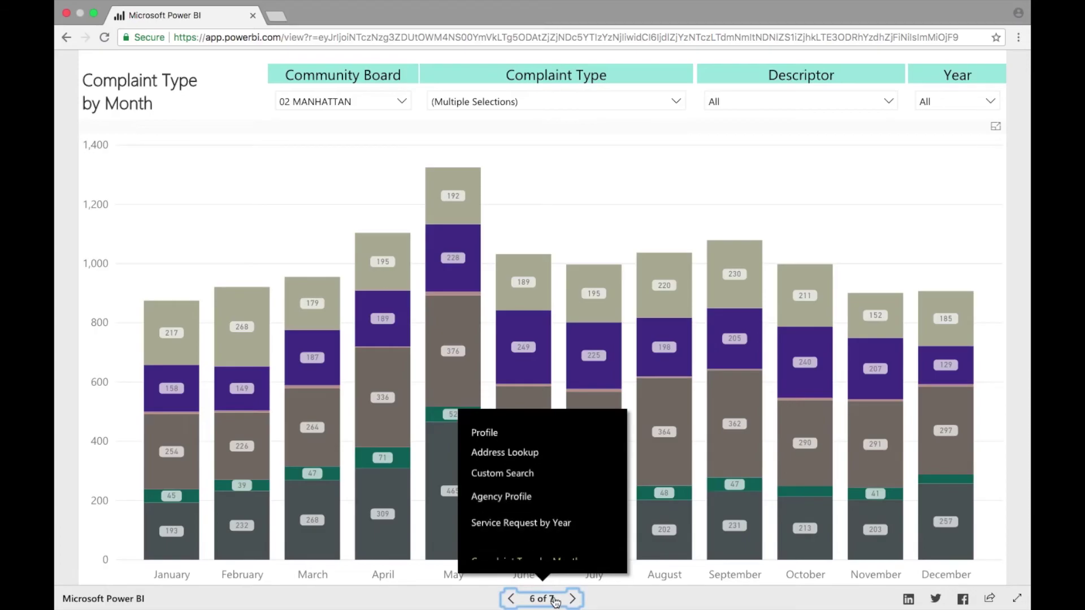